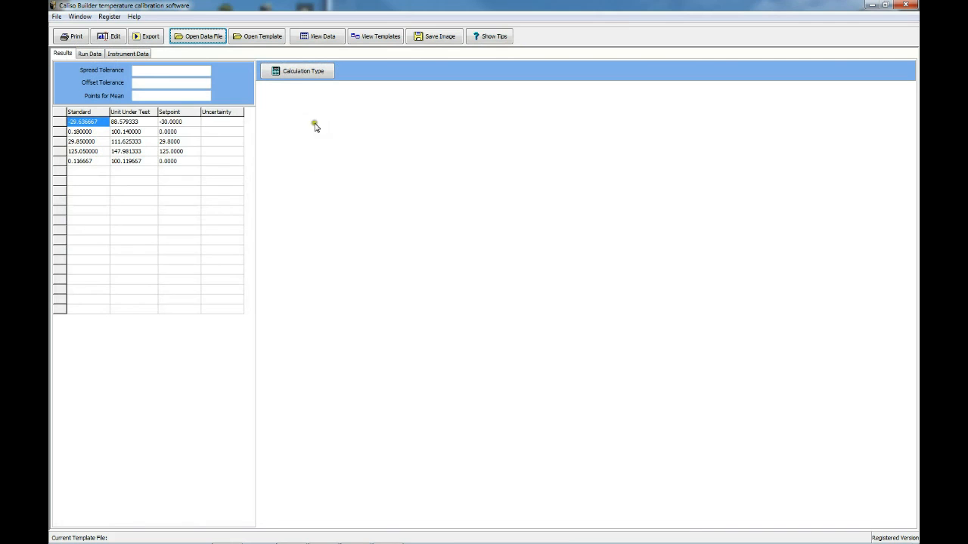
# - Set the calculation type to Callendar Van Dusen
pyautogui.click(314, 75)
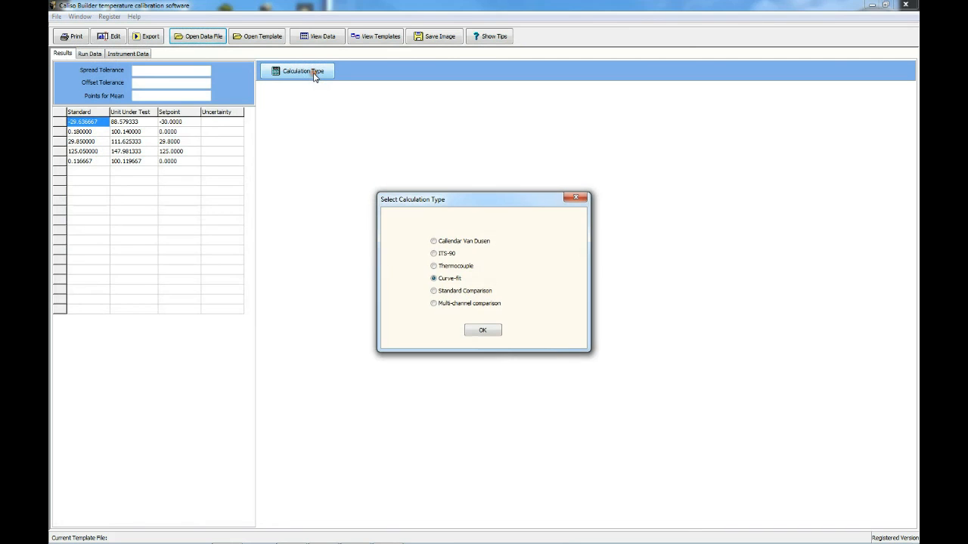
pyautogui.click(443, 240)
pyautogui.click(482, 331)
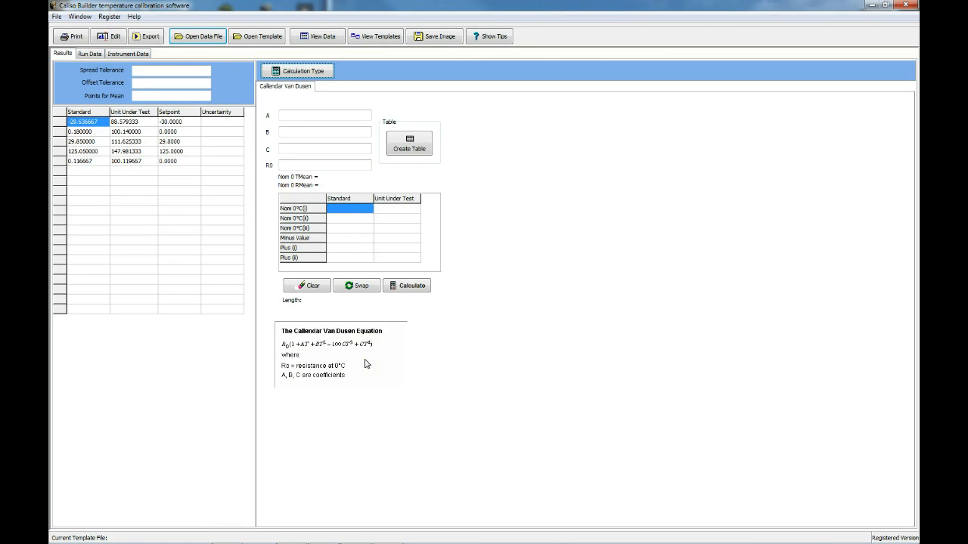
# - Copy the two results with setpoint 0.0000 into the first and second Nom 0°C rows of the Callendar Van Dusen table
pyautogui.click(80, 133)
pyautogui.click(80, 132)
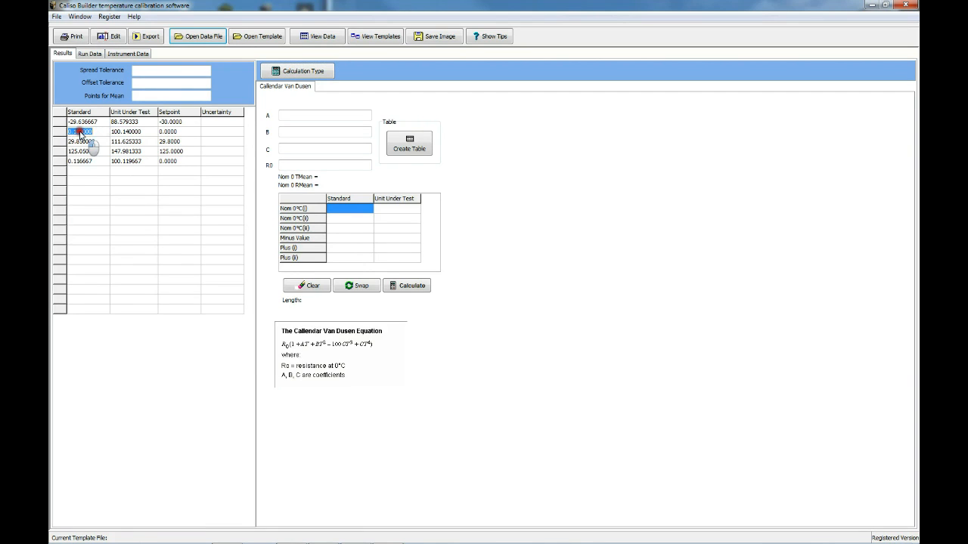
pyautogui.click(80, 133)
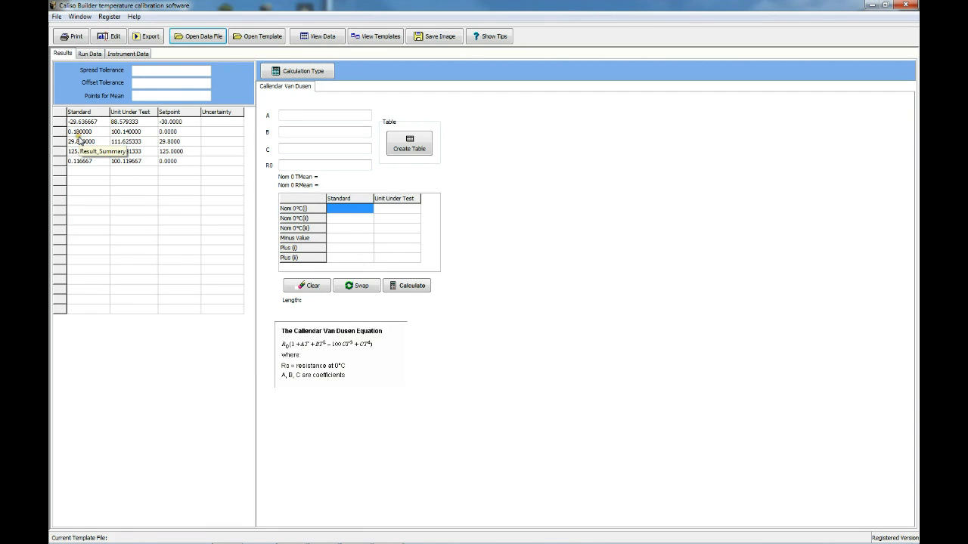
pyautogui.click(80, 140)
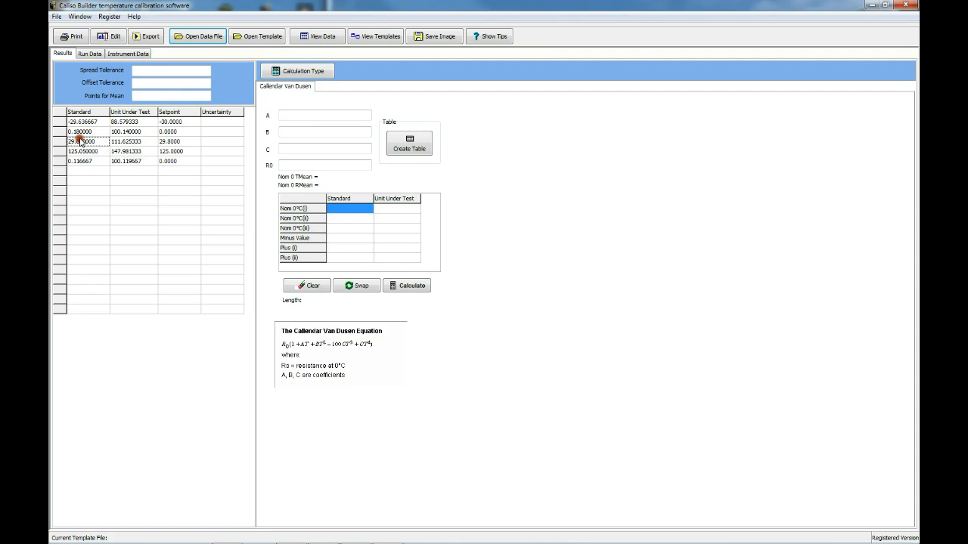
pyautogui.click(81, 134)
pyautogui.click(336, 210)
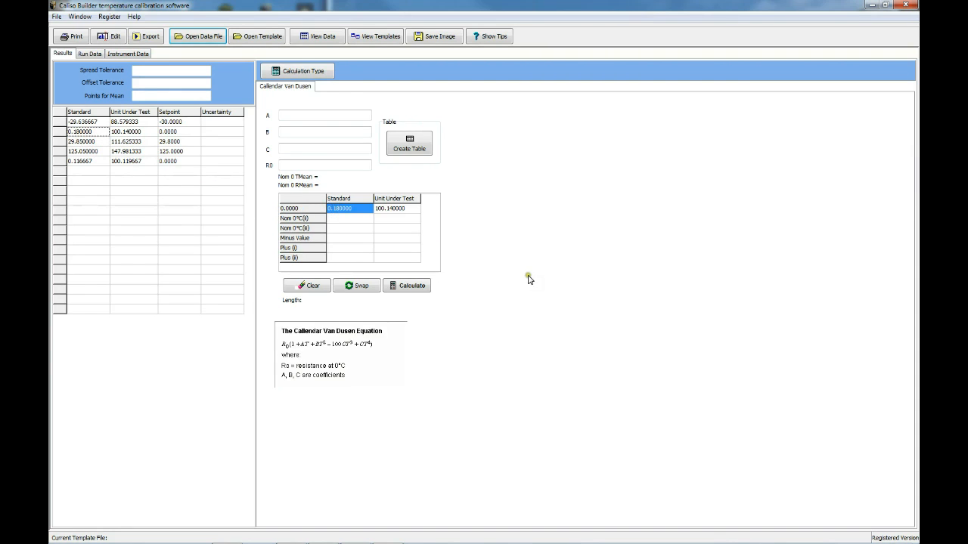
pyautogui.click(82, 162)
pyautogui.moveTo(81, 164); pyautogui.dragTo(344, 224)
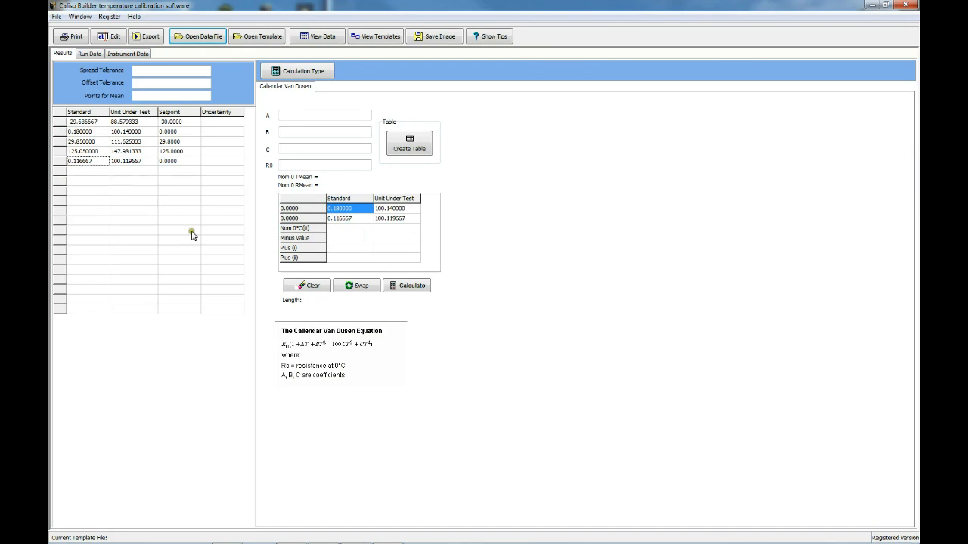
# - Copy the -30 result into the Minus Value row and the 29.8 and 125 results into the Plus rows, and calculate the coefficients
pyautogui.click(74, 123)
pyautogui.moveTo(74, 122); pyautogui.dragTo(338, 243)
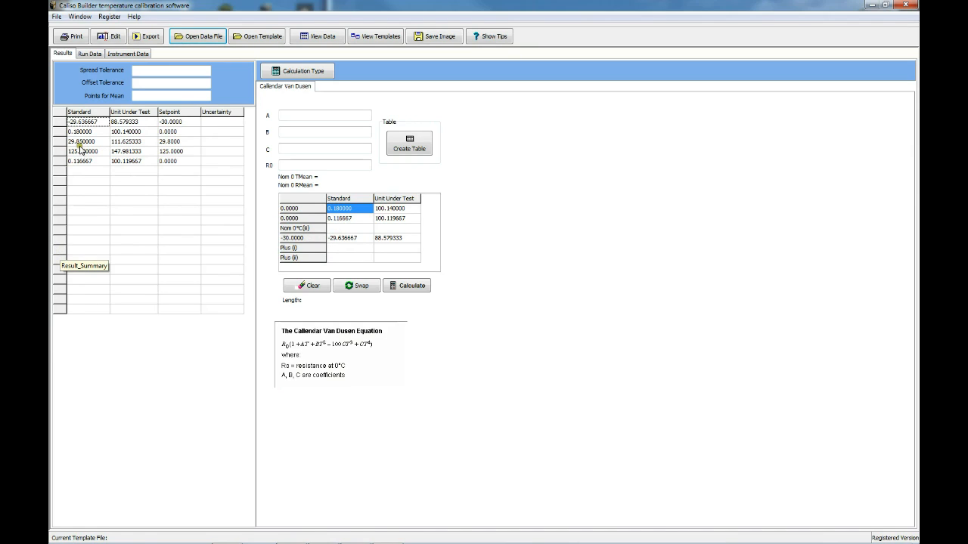
pyautogui.moveTo(80, 143); pyautogui.dragTo(340, 251)
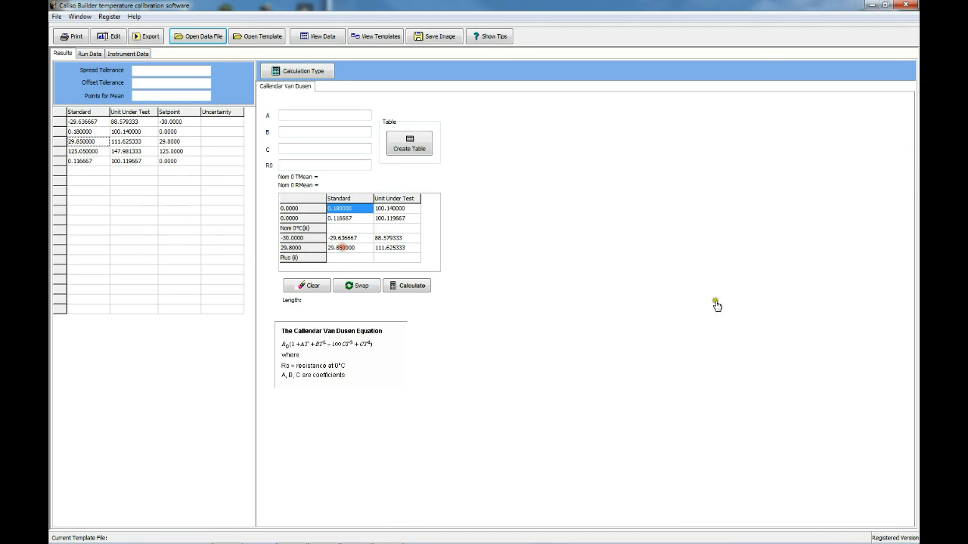
pyautogui.click(80, 151)
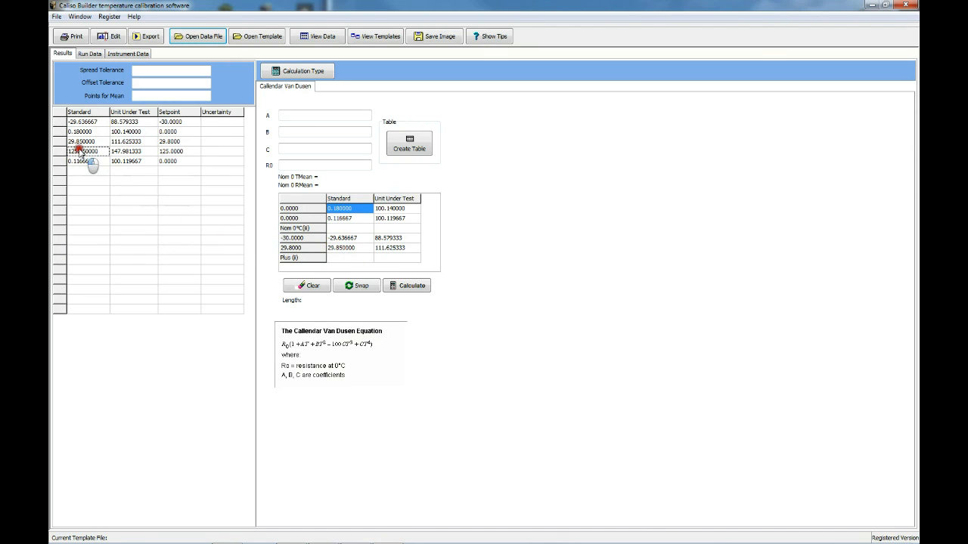
pyautogui.moveTo(227, 283); pyautogui.dragTo(345, 261)
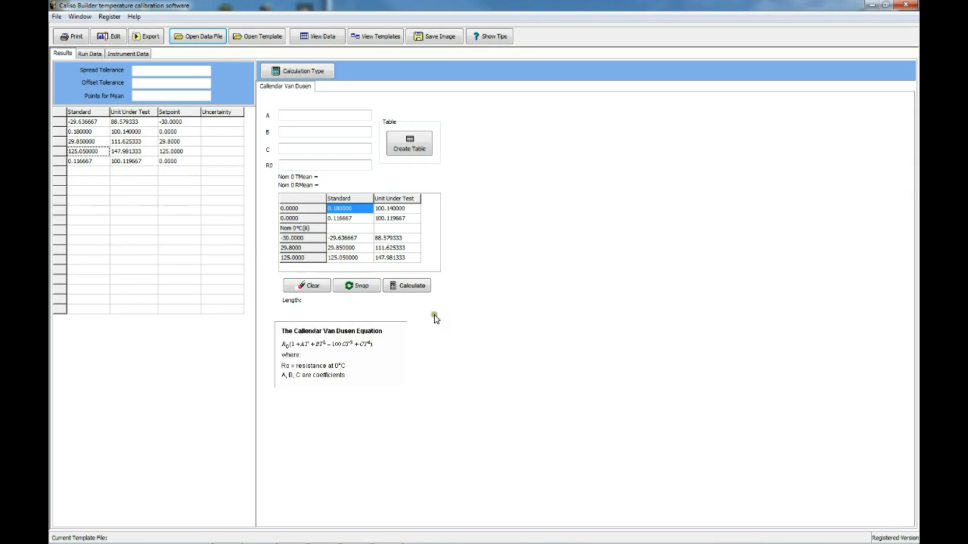
pyautogui.click(418, 291)
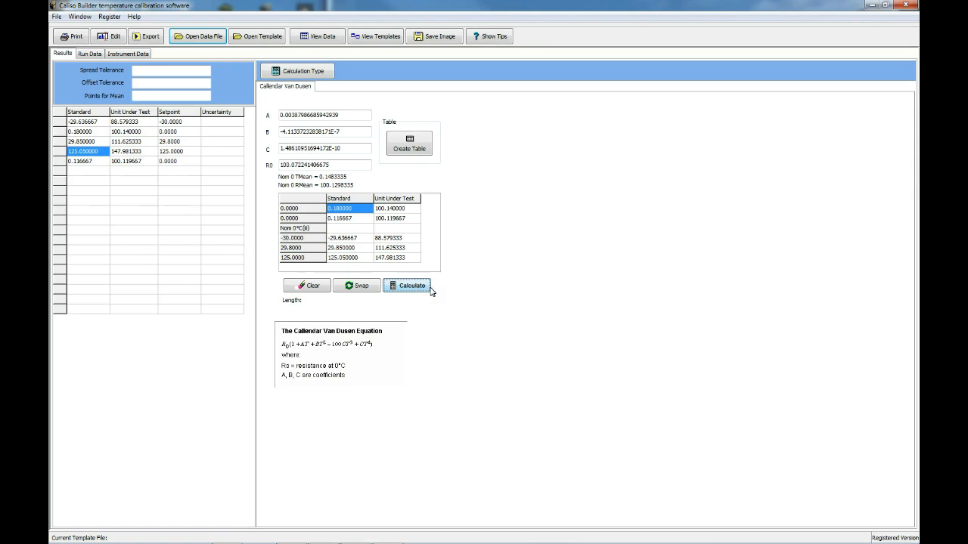
pyautogui.click(445, 287)
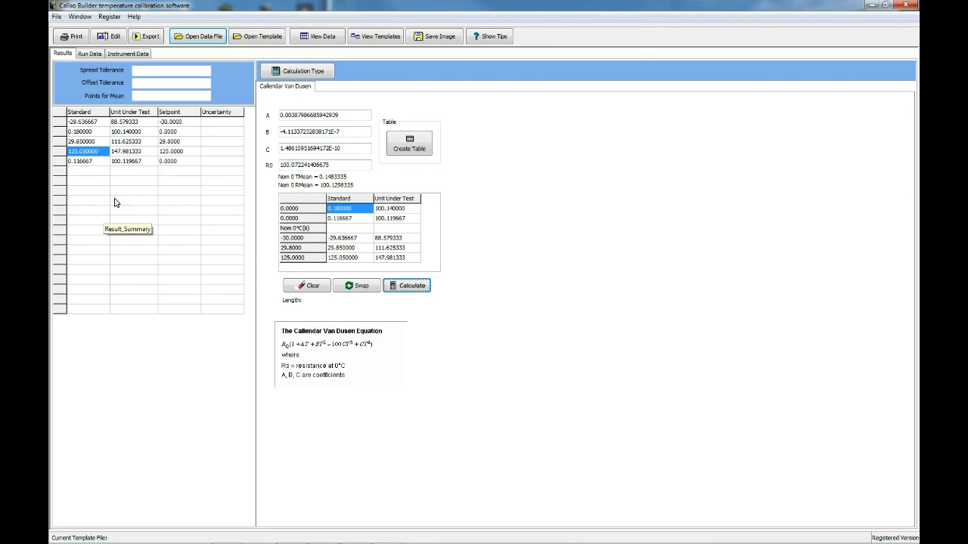
# - Open the recently used template template1.ctf from Business Stationery, agreeing to close the open template windows
pyautogui.click(56, 15)
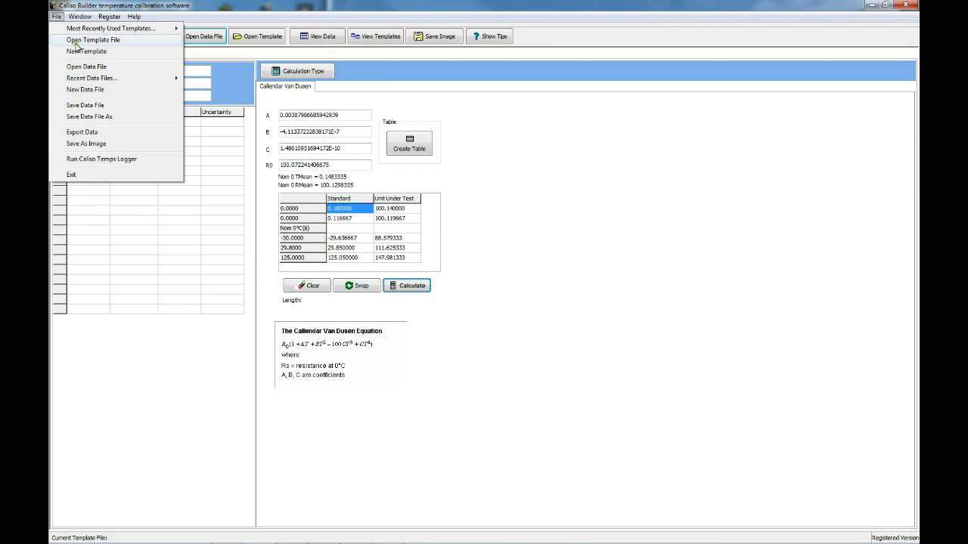
pyautogui.moveTo(87, 32)
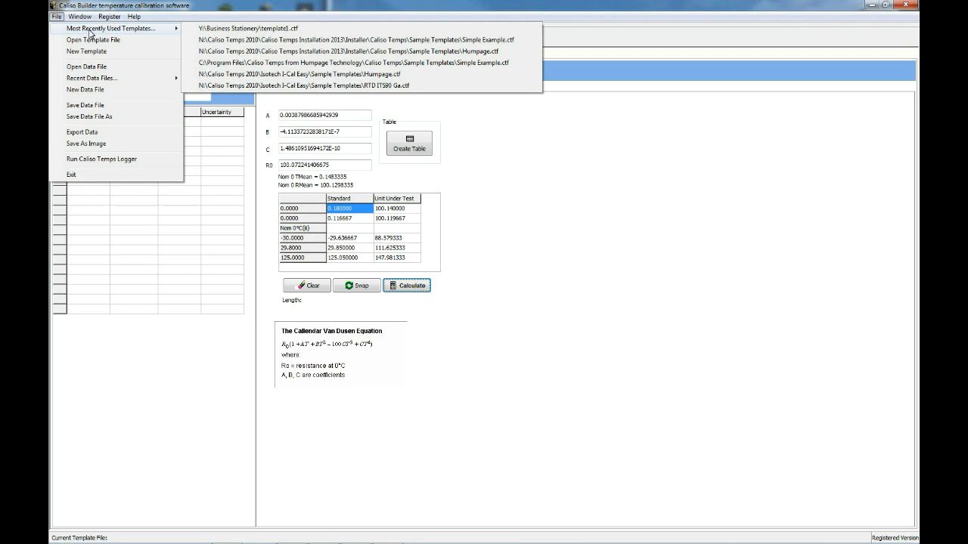
pyautogui.click(235, 28)
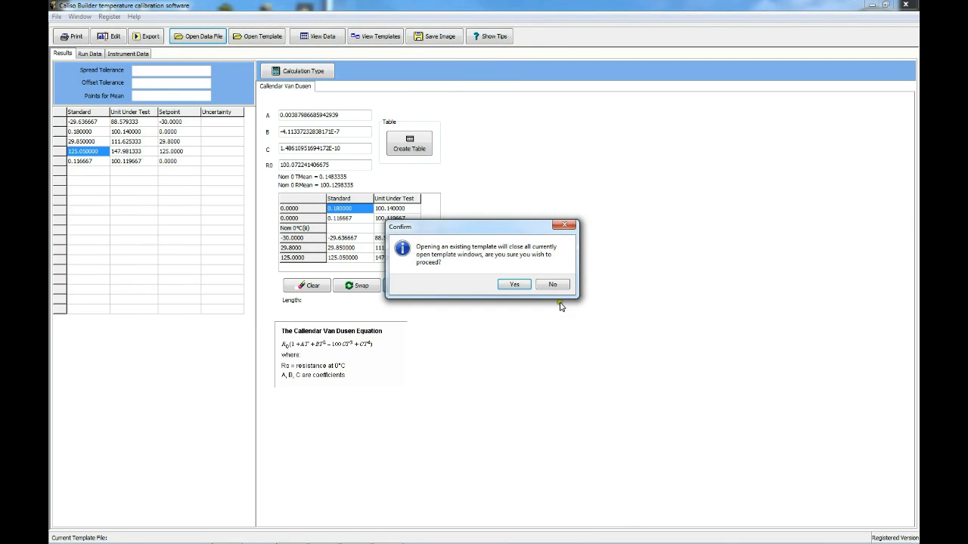
pyautogui.click(525, 285)
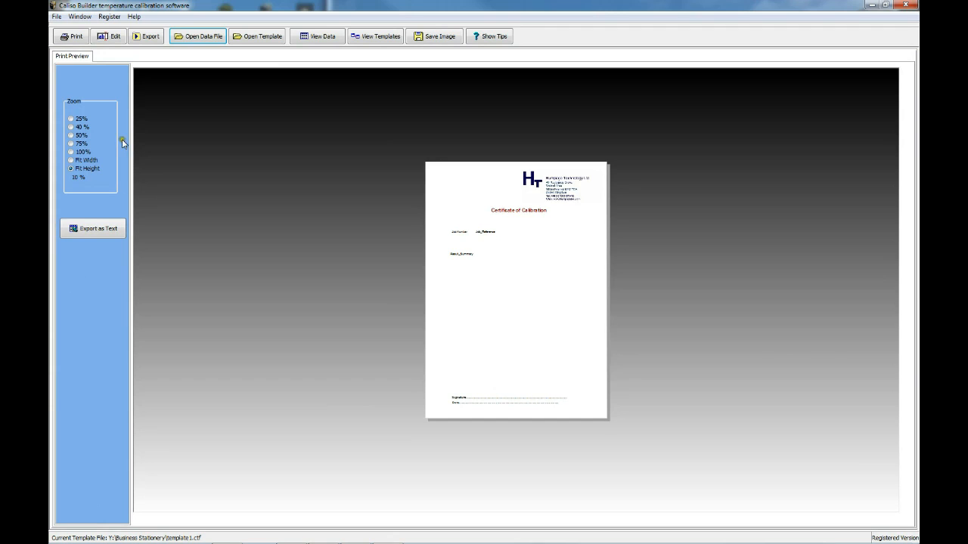
# - Put the certificate template into edit mode and place a database field linked to CVD_A just below the Result_Summary block
pyautogui.click(111, 38)
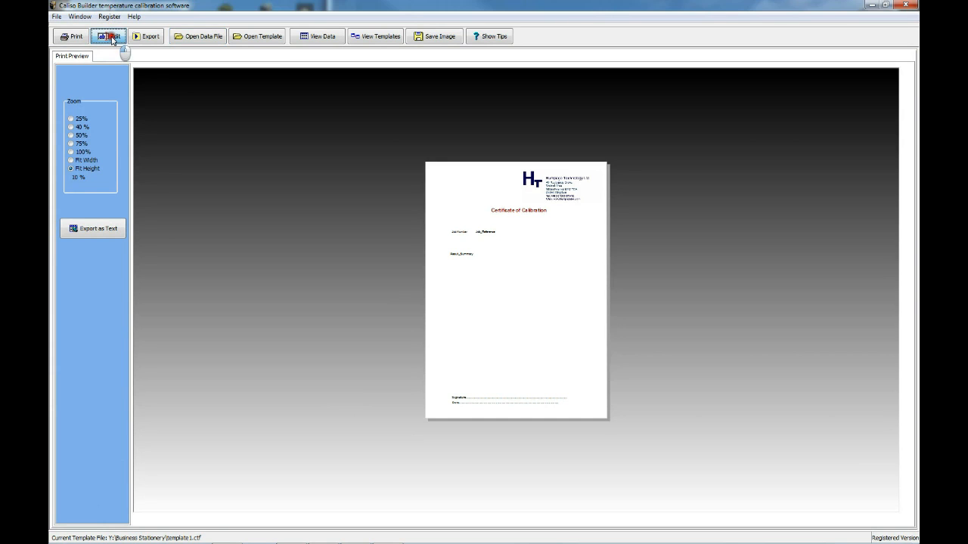
pyautogui.moveTo(123, 72); pyautogui.dragTo(594, 124)
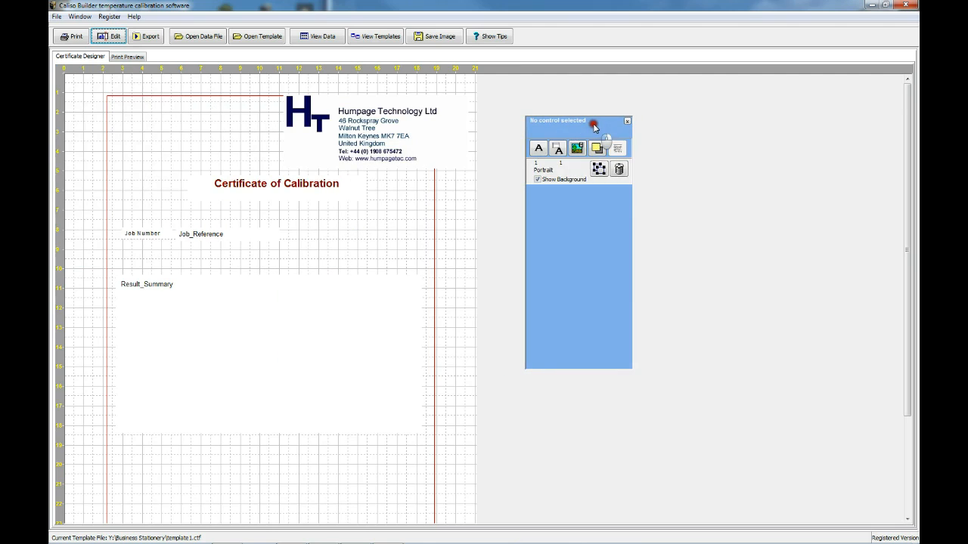
pyautogui.click(557, 149)
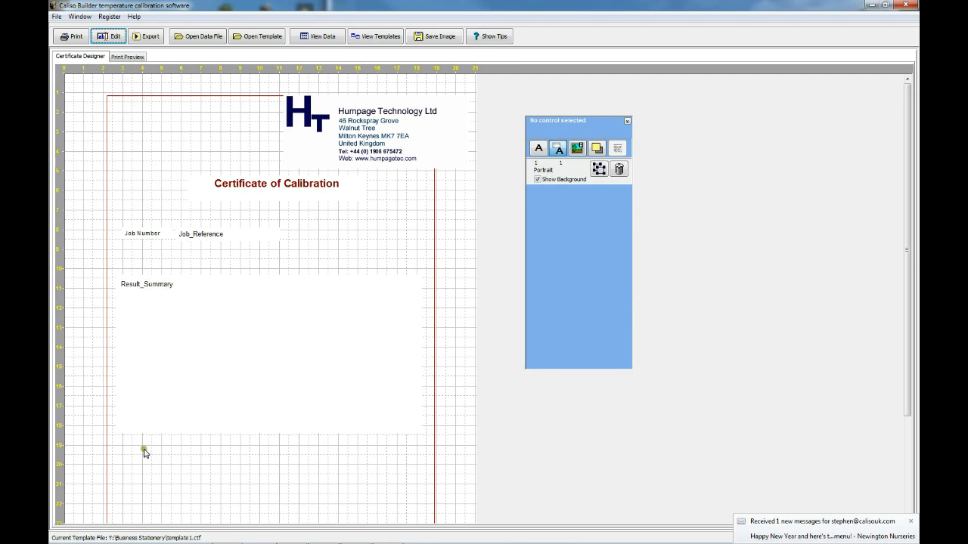
pyautogui.click(174, 450)
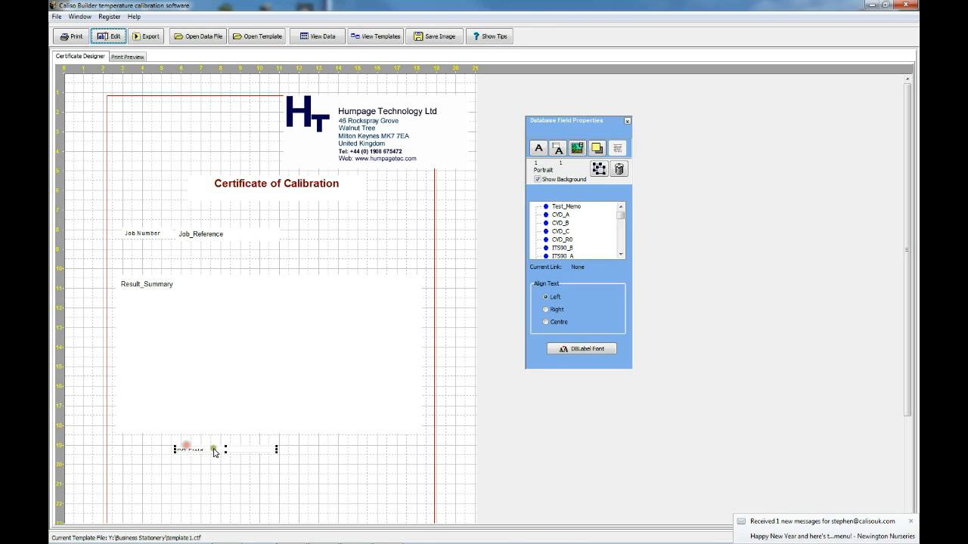
pyautogui.click(562, 216)
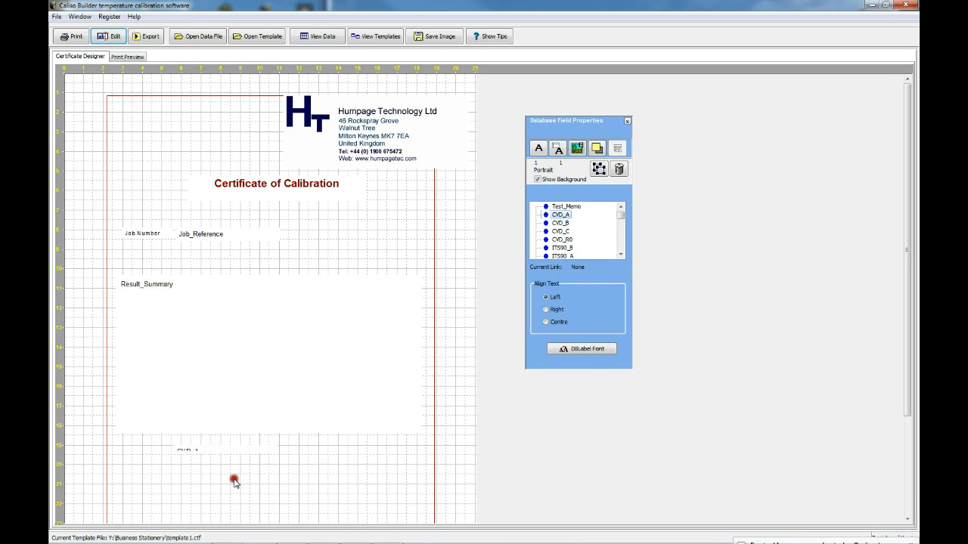
# - Add a narrow text label reading "A =" directly in front of the CVD_A field
pyautogui.click(539, 148)
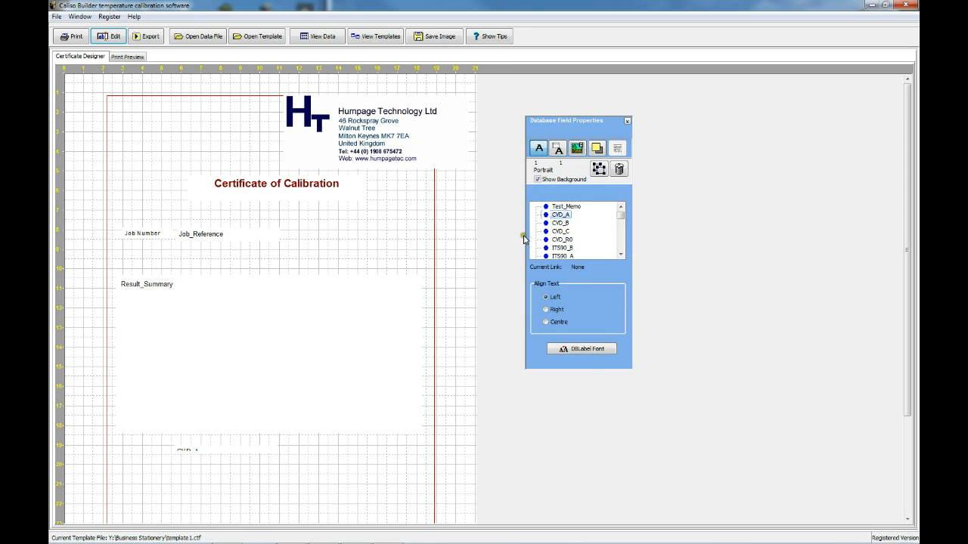
pyautogui.click(172, 465)
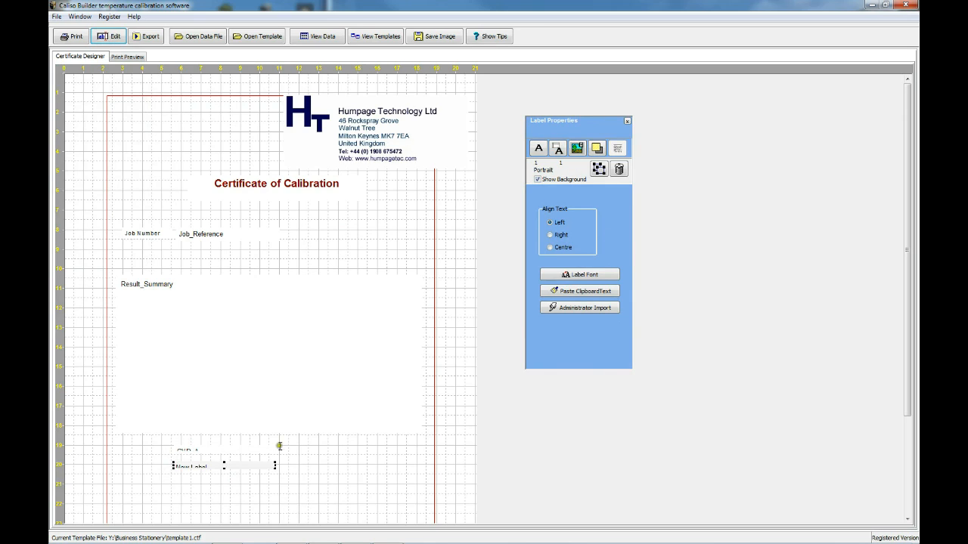
pyautogui.moveTo(275, 467); pyautogui.dragTo(198, 467)
pyautogui.click(189, 484)
pyautogui.click(186, 469)
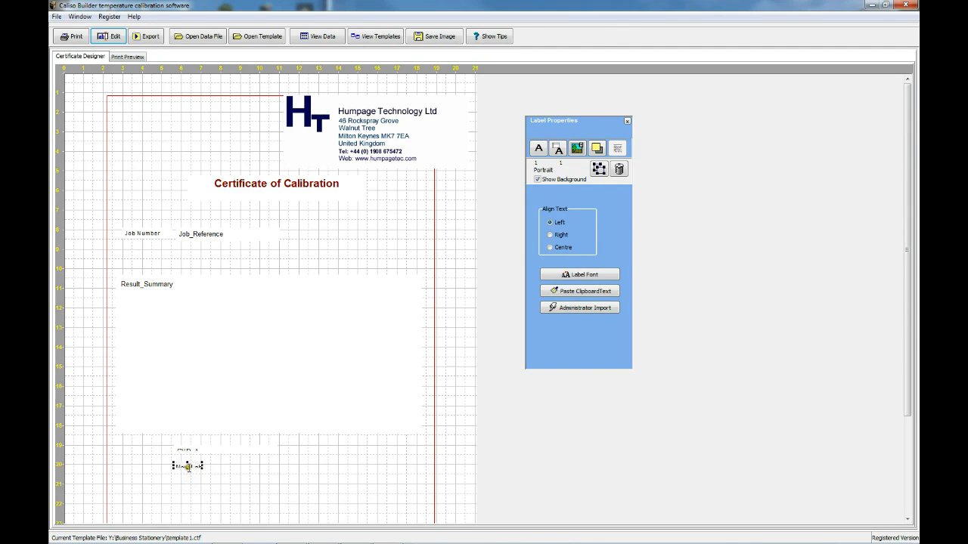
pyautogui.moveTo(187, 467); pyautogui.dragTo(186, 475)
pyautogui.moveTo(188, 471); pyautogui.dragTo(128, 454)
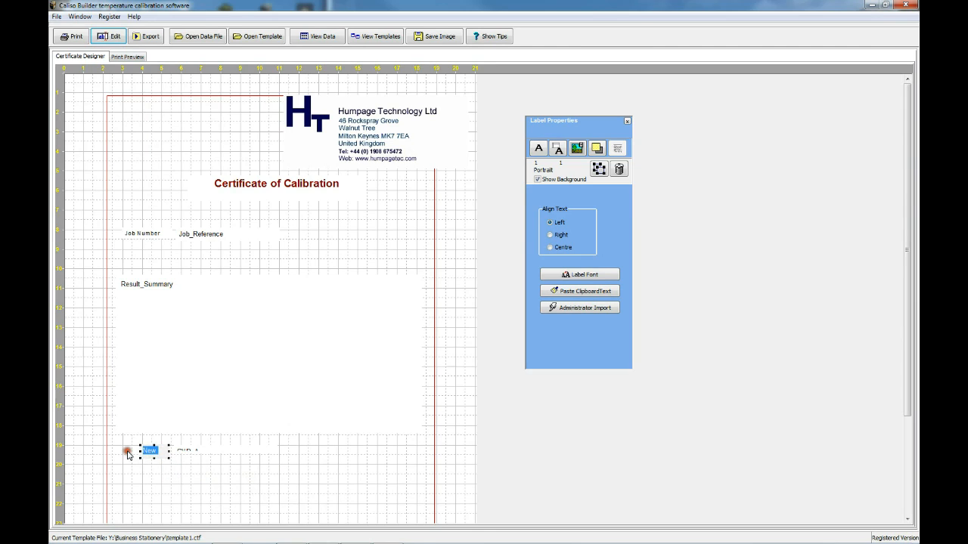
pyautogui.write('ALabel')
pyautogui.click(164, 489)
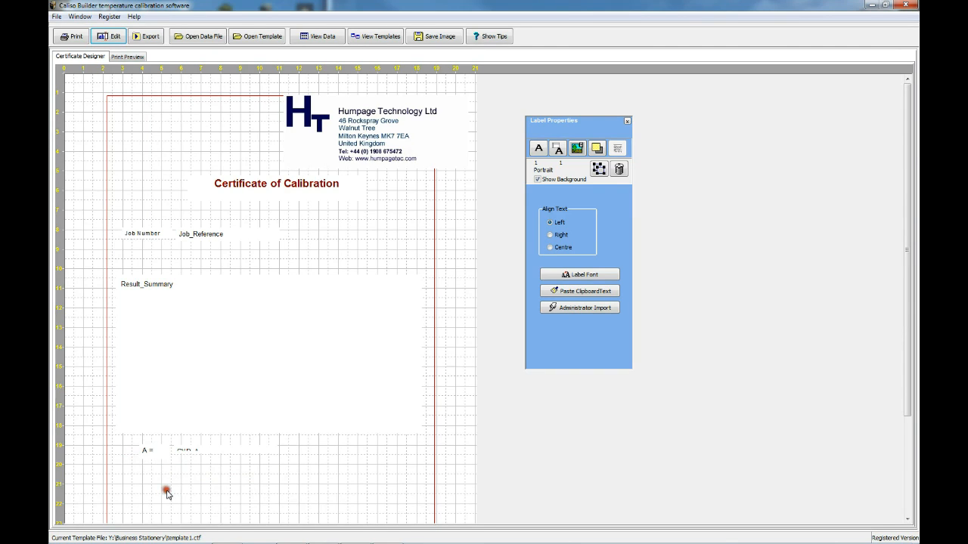
# - Make the CVD_A field tall enough to show its full text and save the current template file
pyautogui.click(193, 452)
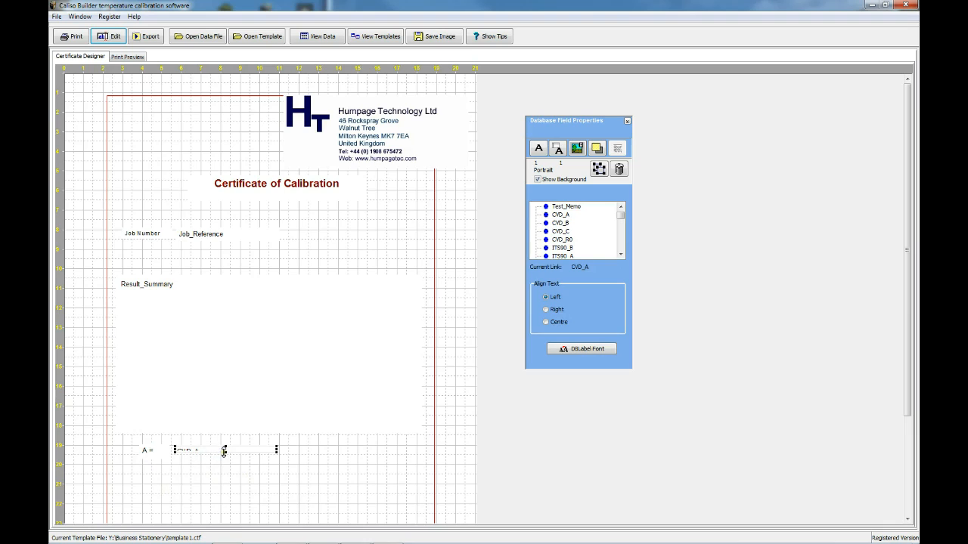
pyautogui.click(224, 452)
pyautogui.click(217, 478)
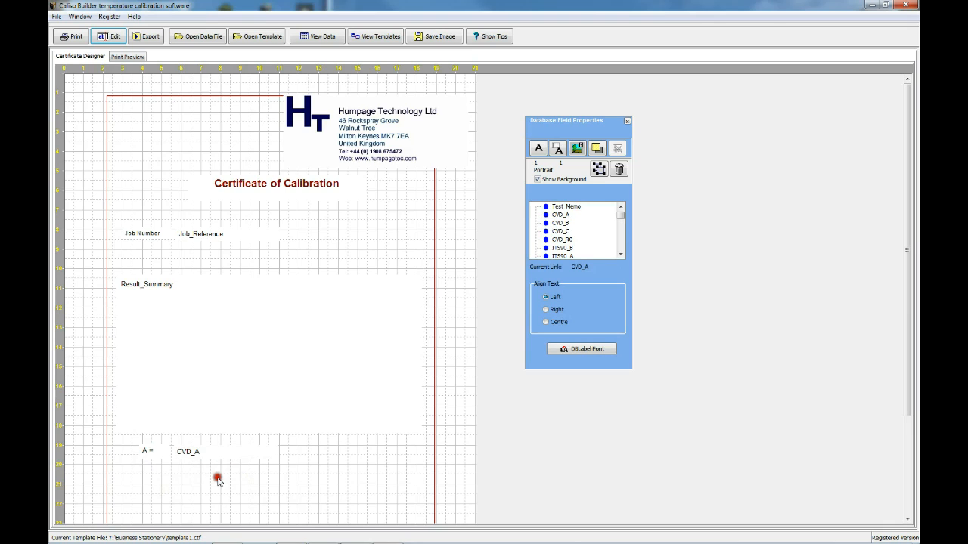
pyautogui.click(56, 17)
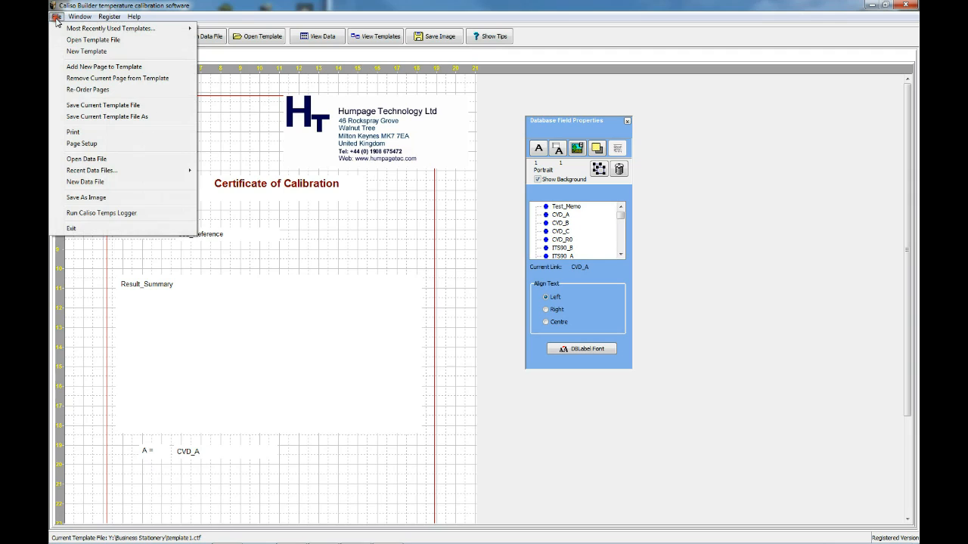
pyautogui.click(92, 108)
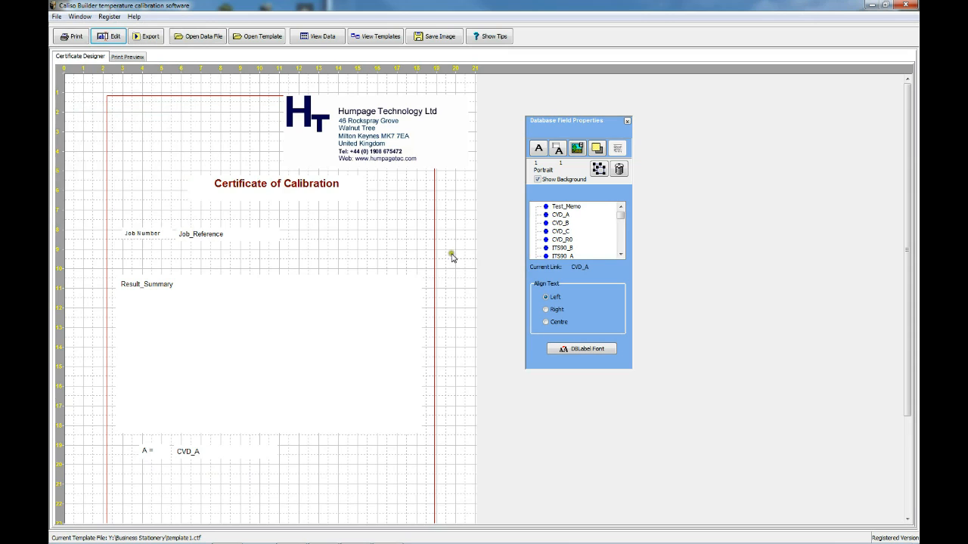
# - Return to the calibration data, export it to the certificate template and open template Page 1
pyautogui.click(312, 37)
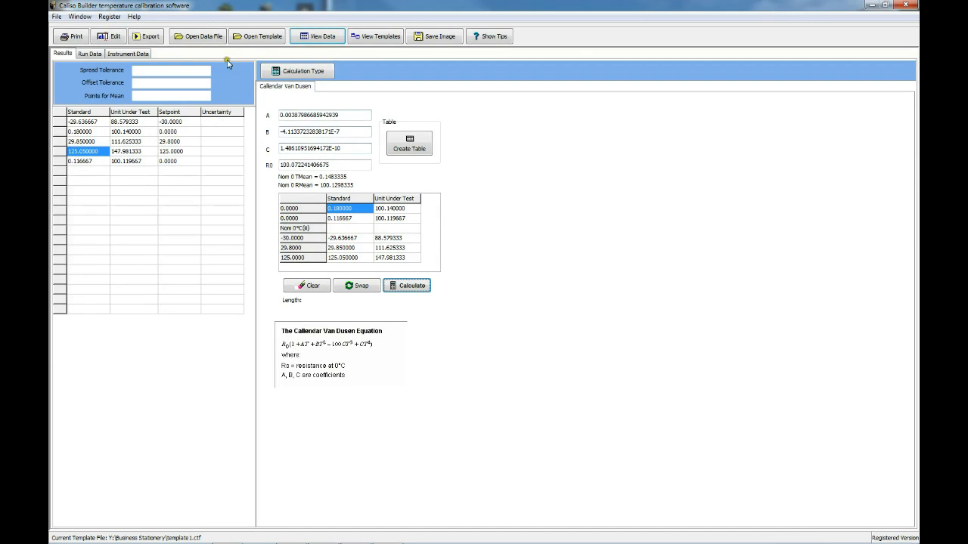
pyautogui.click(140, 38)
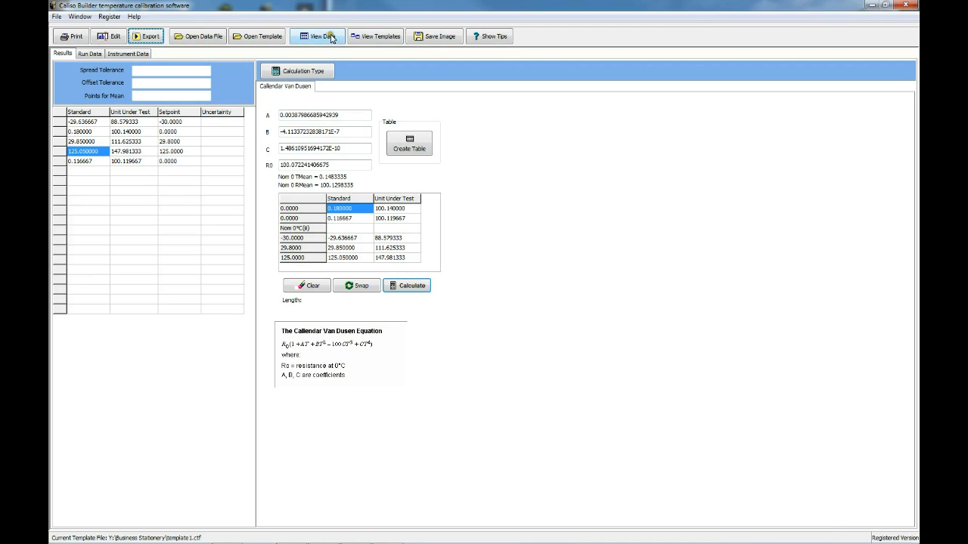
pyautogui.click(374, 38)
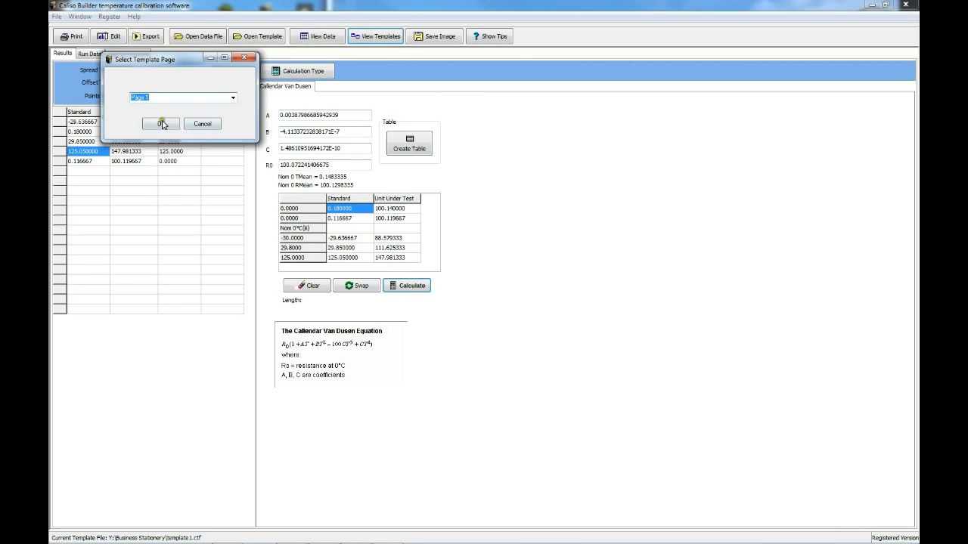
pyautogui.click(163, 124)
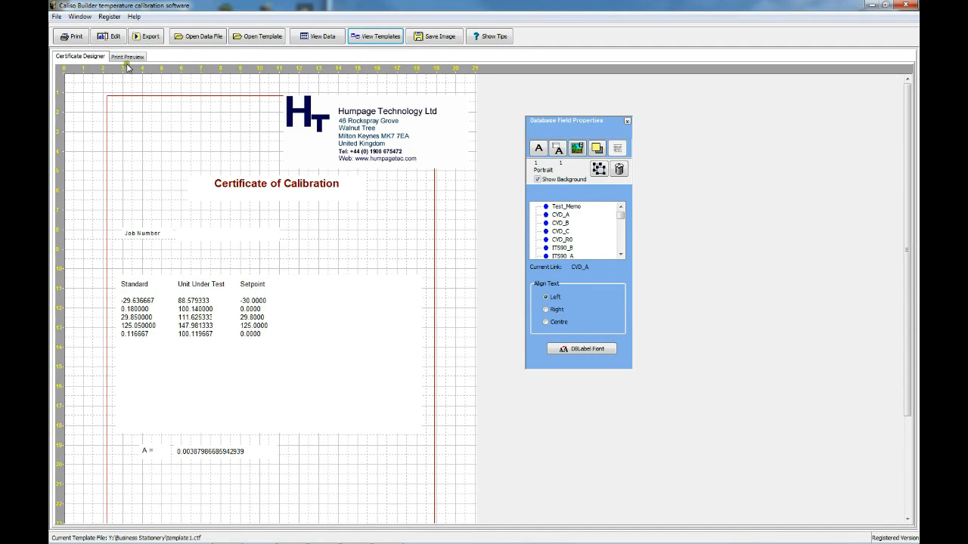
# - Check the filled certificate in print preview at 40 %, down to the A coefficient, and fit the page to height
pyautogui.click(127, 57)
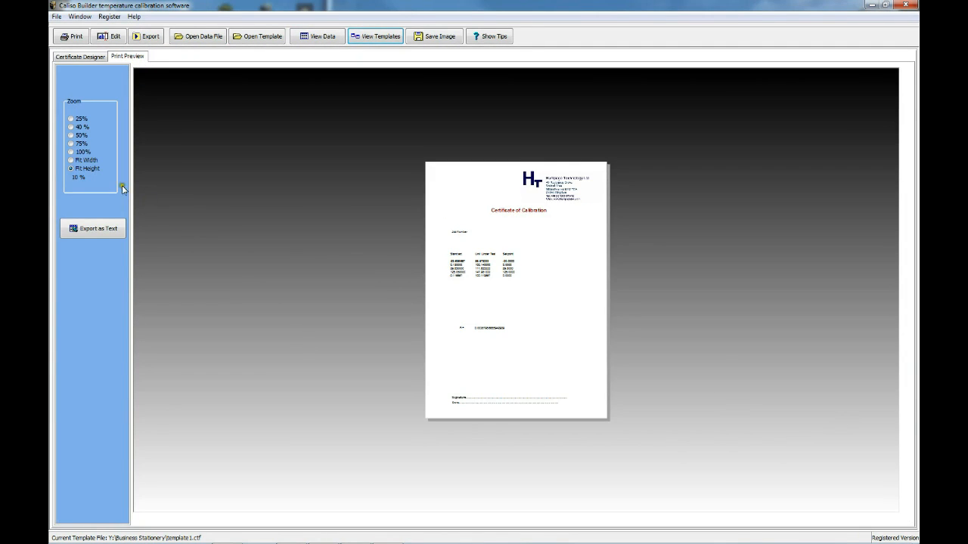
pyautogui.click(71, 127)
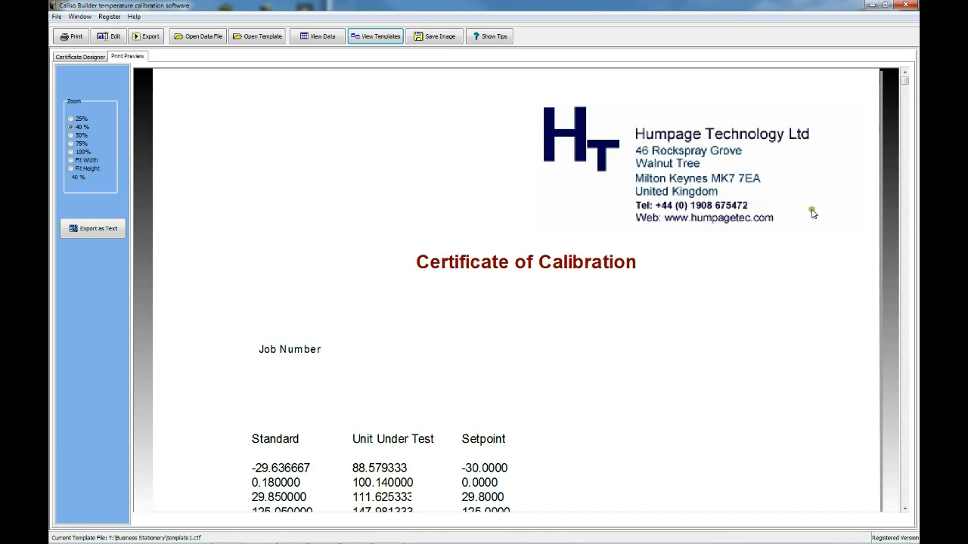
pyautogui.click(904, 509)
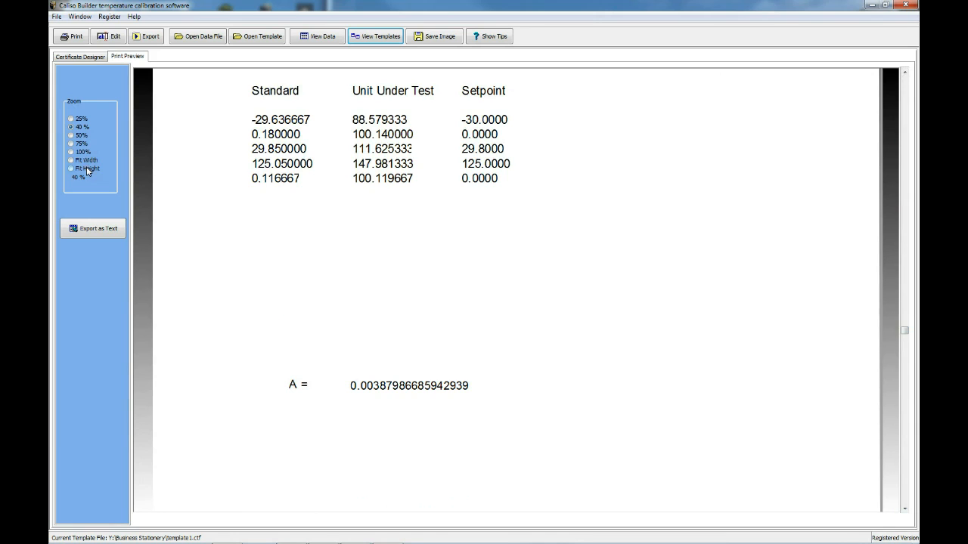
pyautogui.click(71, 169)
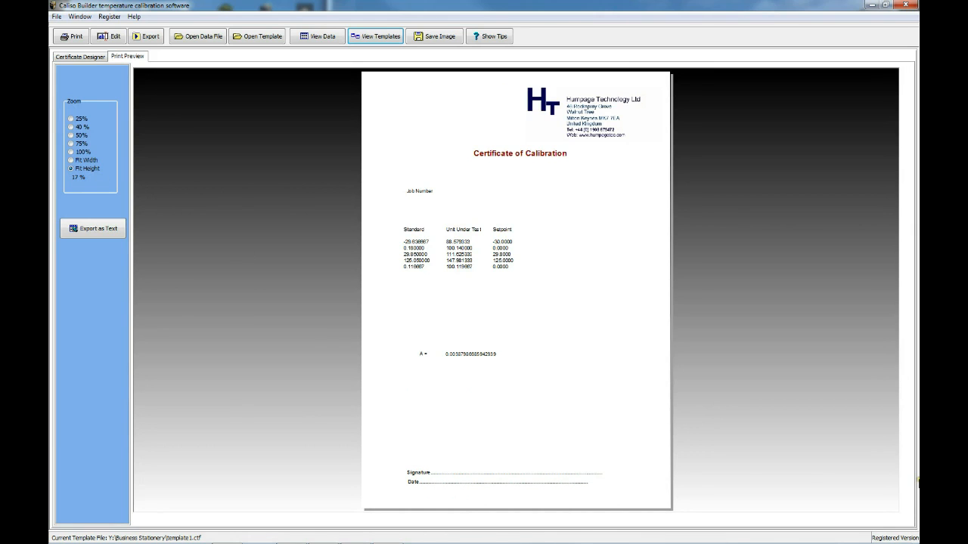